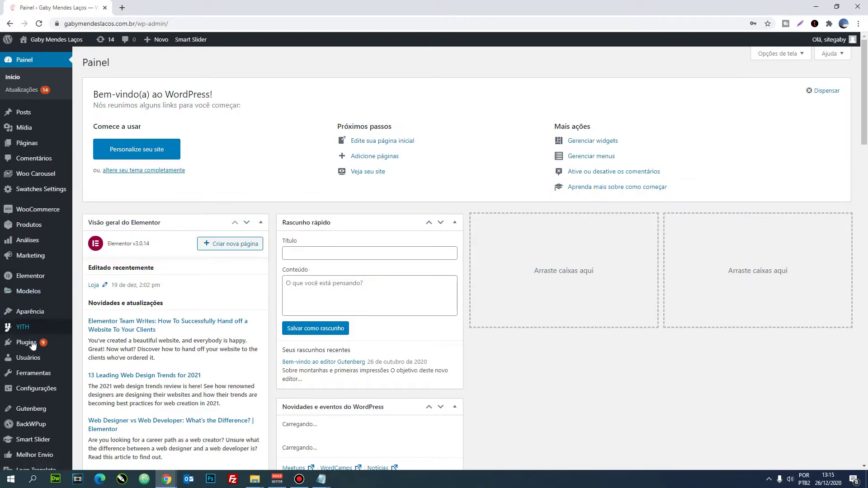
Step: Search for the plugin "Coming Soon Page, Maintenance Mode & Landing Pages by SeedProd", install it and activate it
{"action": "mouse_move", "coordinate": [31, 346]}
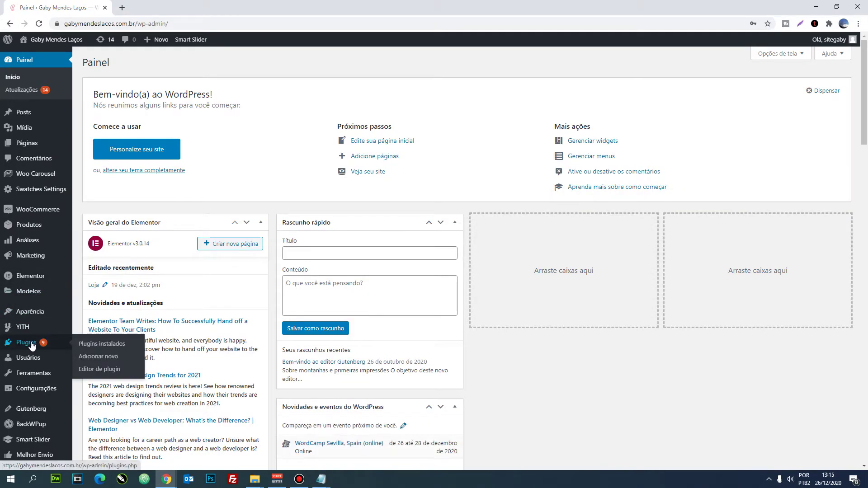
{"action": "left_click", "coordinate": [104, 358]}
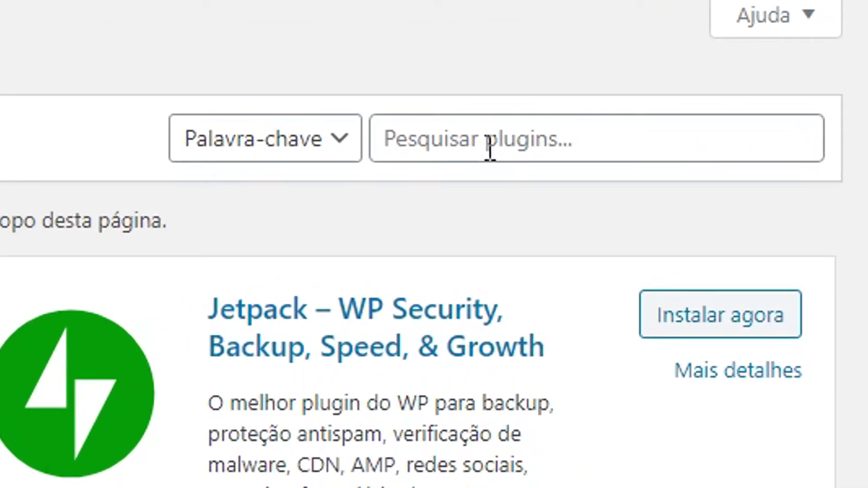
{"action": "left_click", "coordinate": [490, 149]}
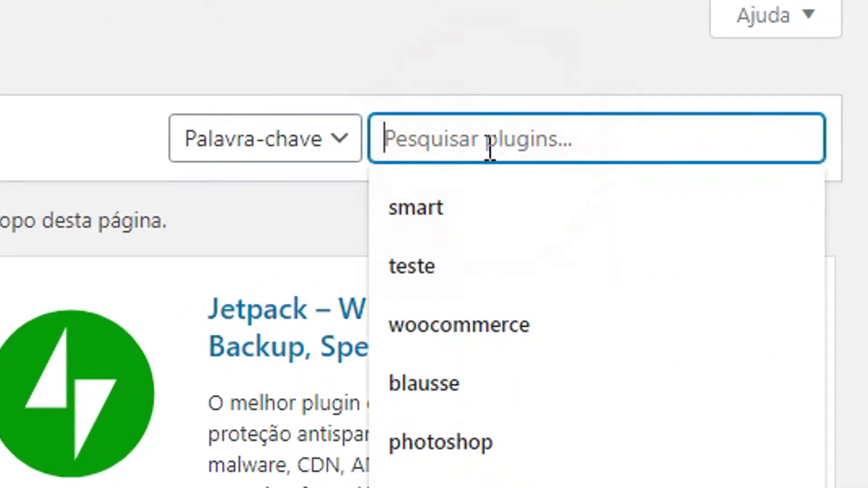
{"action": "type", "text": "Coming Soon Page, Maintenance Mode & Landing"}
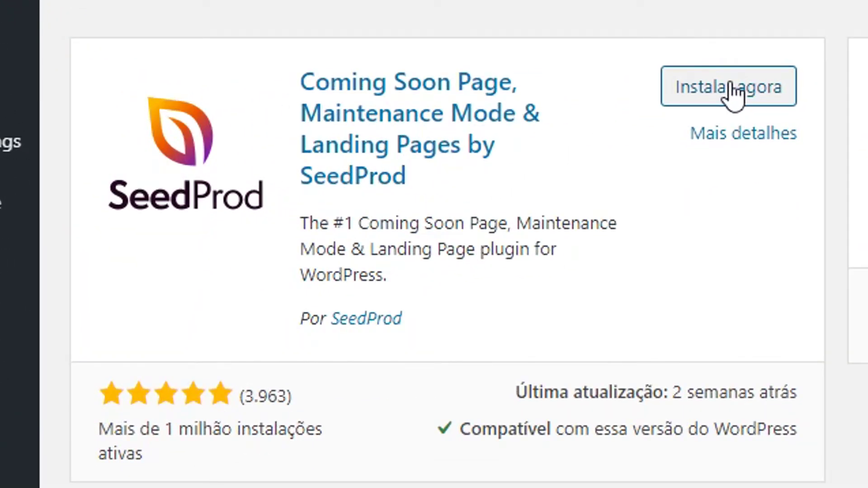
{"action": "left_click", "coordinate": [432, 121]}
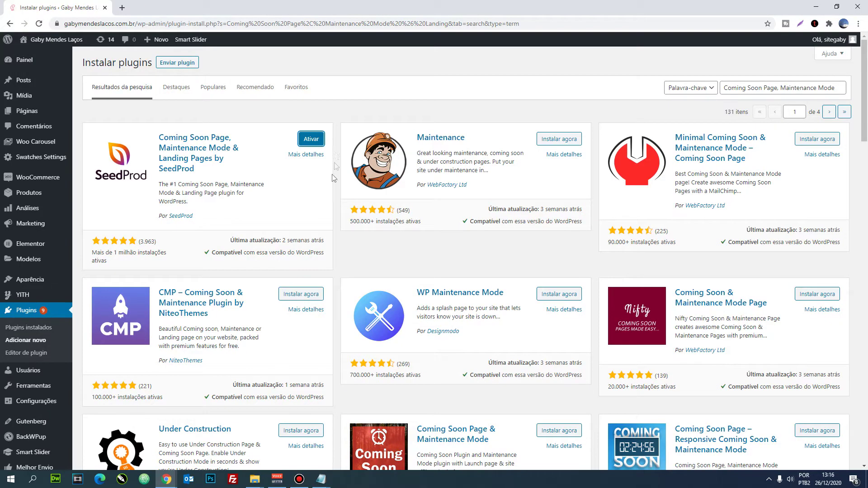
{"action": "left_click", "coordinate": [310, 140]}
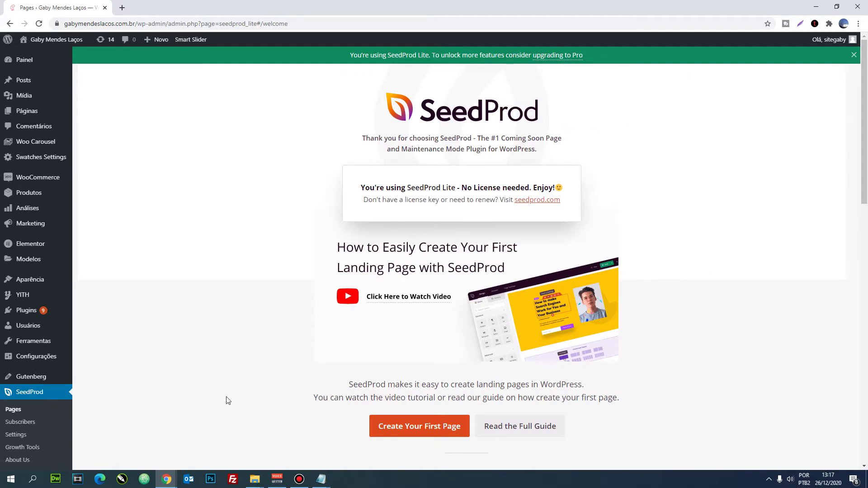
Step: Set up a maintenance mode page in SeedProd using the Simple Maintenance Mode Page template
{"action": "left_click", "coordinate": [419, 427]}
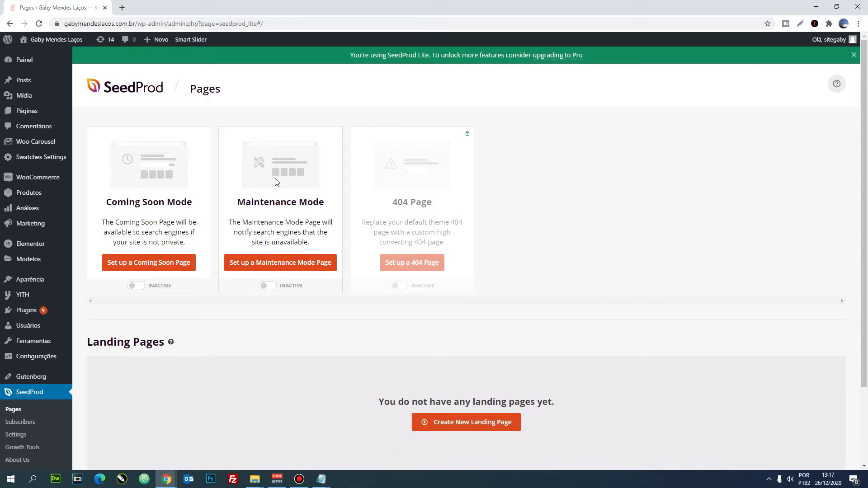
{"action": "mouse_move", "coordinate": [446, 194]}
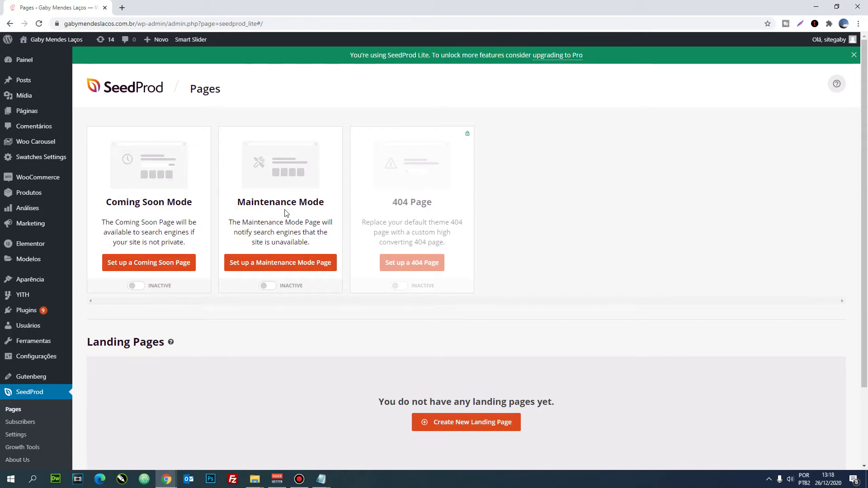
{"action": "left_click", "coordinate": [282, 265]}
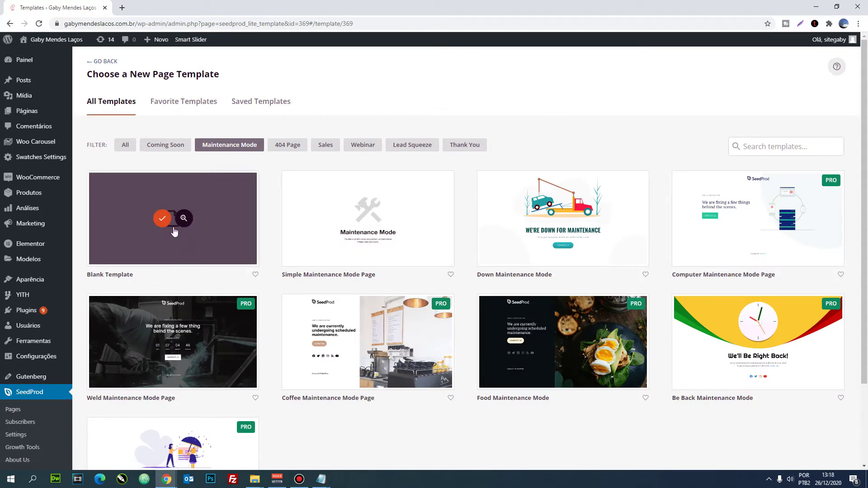
{"action": "mouse_move", "coordinate": [379, 215]}
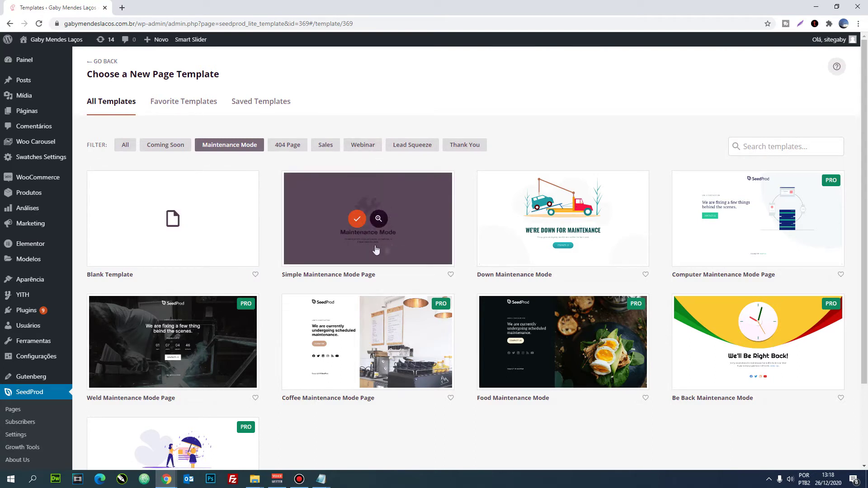
{"action": "mouse_move", "coordinate": [551, 246]}
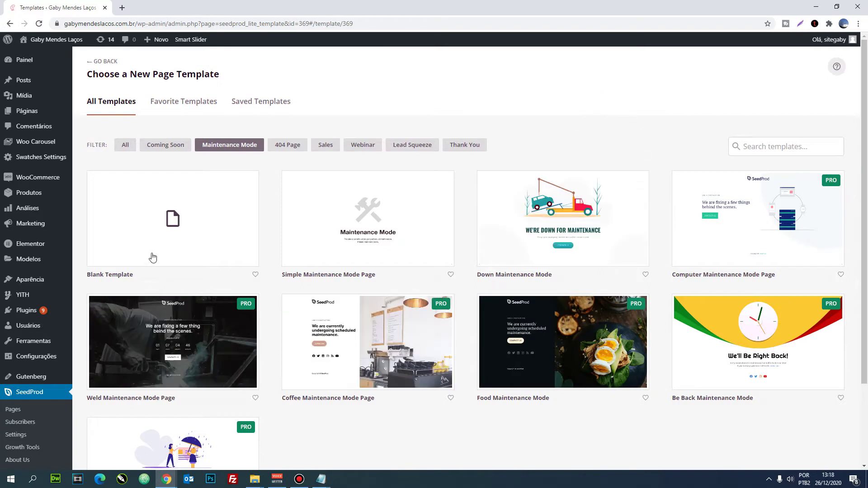
{"action": "mouse_move", "coordinate": [165, 235]}
{"action": "mouse_move", "coordinate": [357, 225]}
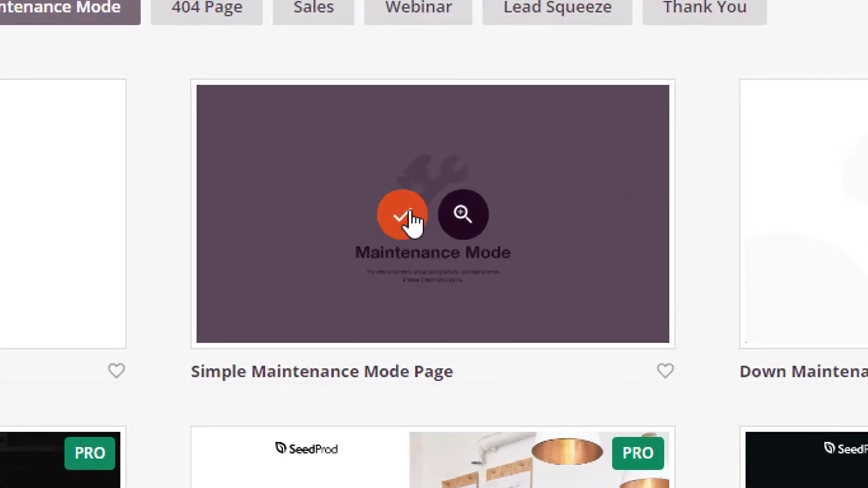
{"action": "left_click", "coordinate": [407, 215]}
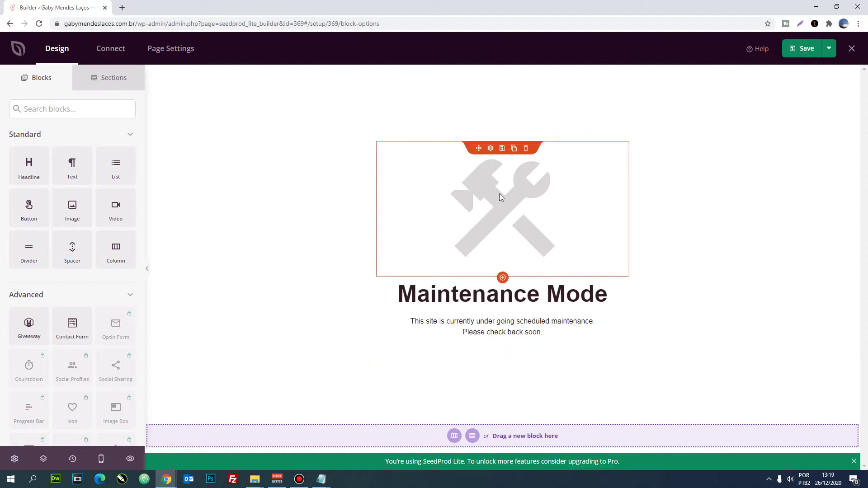
Step: Replace the tools image above the headline with logo.png from the media library
{"action": "left_click", "coordinate": [487, 194]}
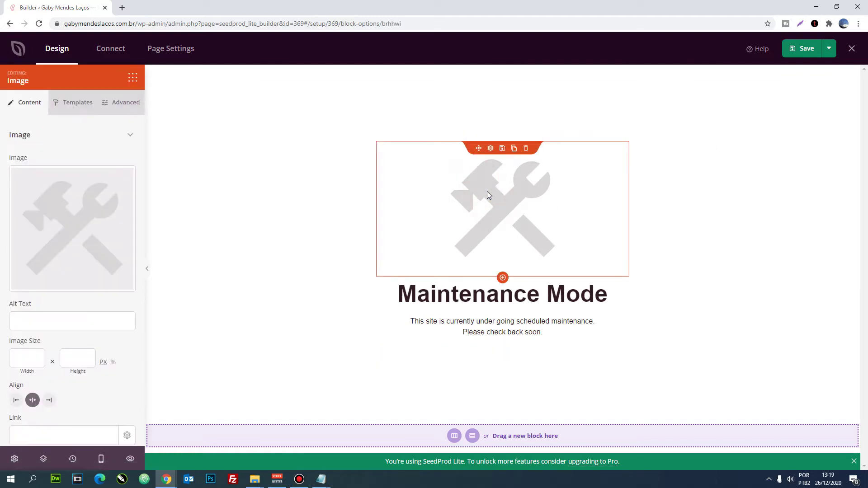
{"action": "mouse_move", "coordinate": [63, 219]}
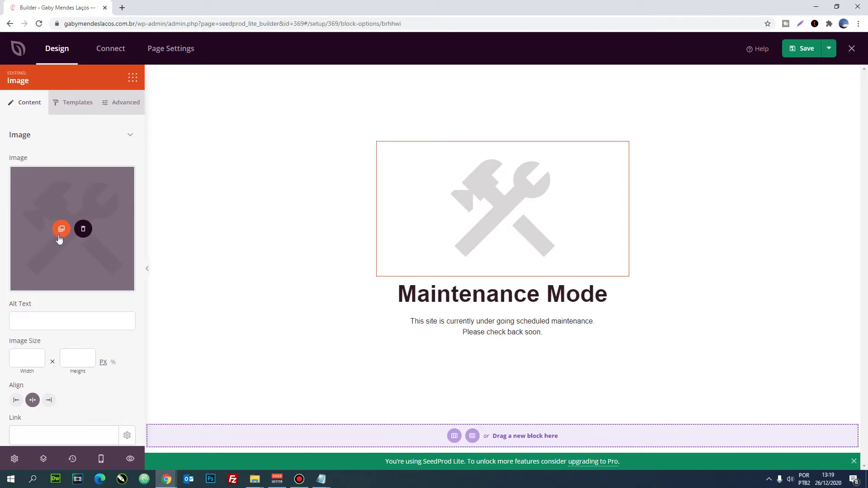
{"action": "left_click", "coordinate": [61, 237]}
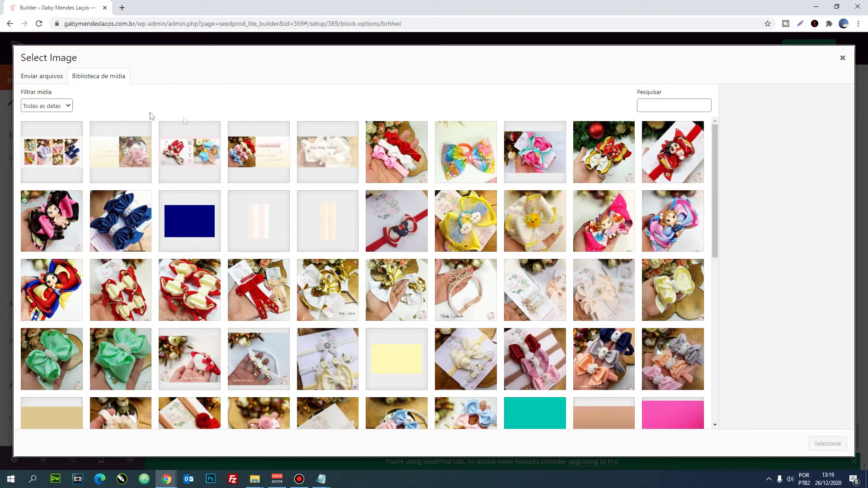
{"action": "left_click", "coordinate": [43, 79]}
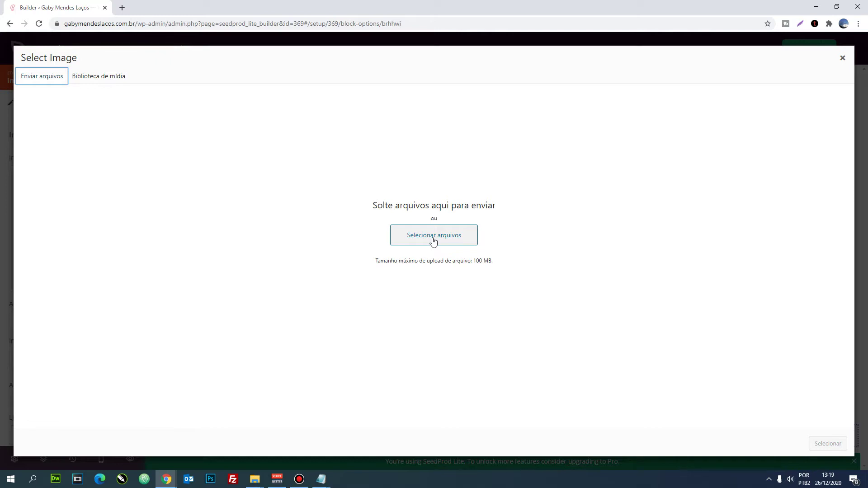
{"action": "left_click", "coordinate": [842, 60]}
{"action": "mouse_move", "coordinate": [79, 228]}
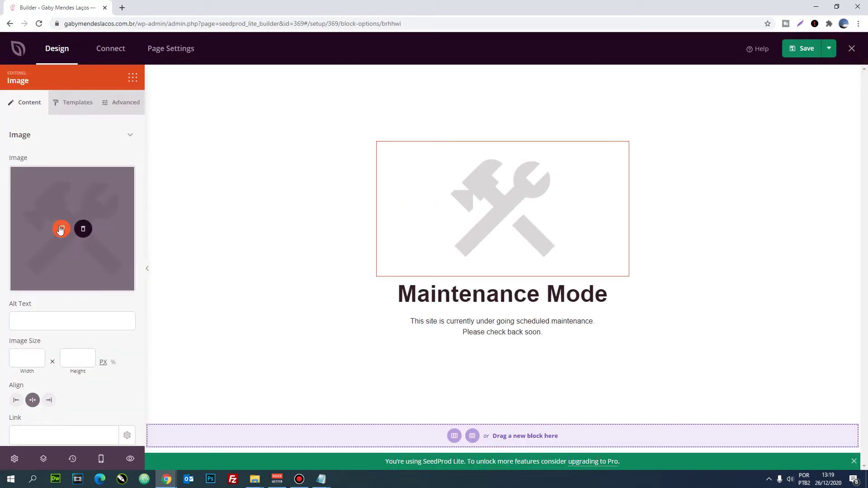
{"action": "left_click", "coordinate": [62, 229]}
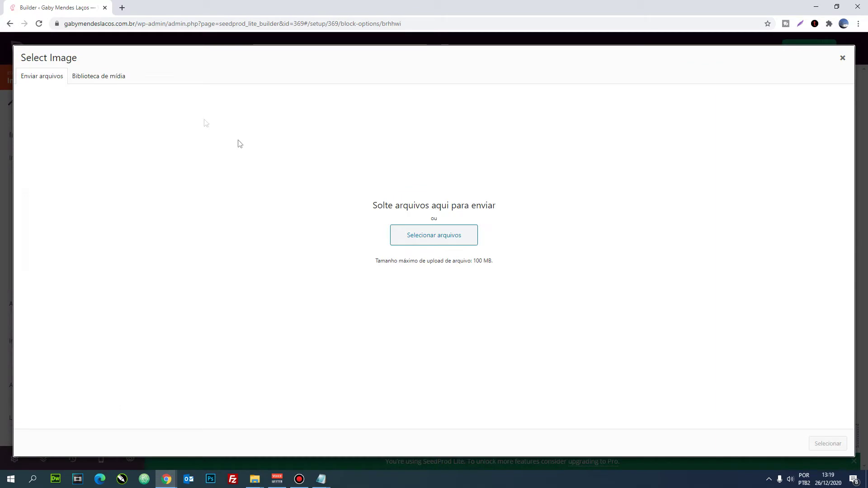
{"action": "left_click", "coordinate": [106, 80]}
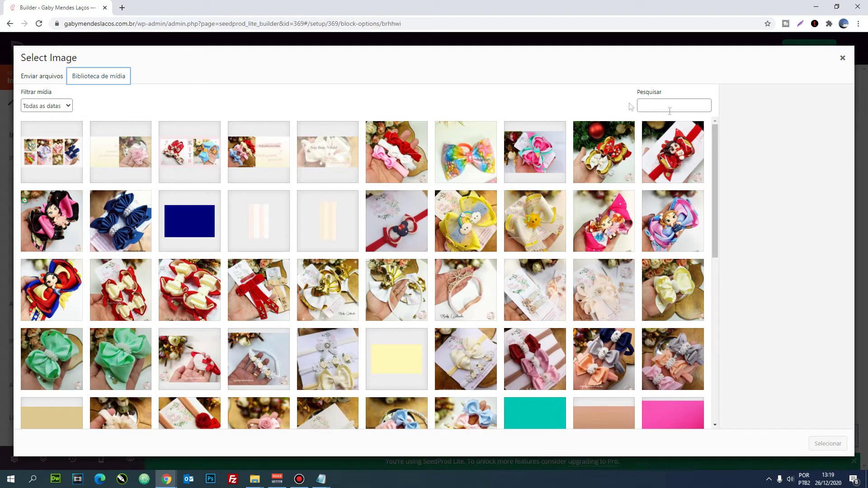
{"action": "left_click_drag", "start_coordinate": [715, 135], "coordinate": [705, 320]}
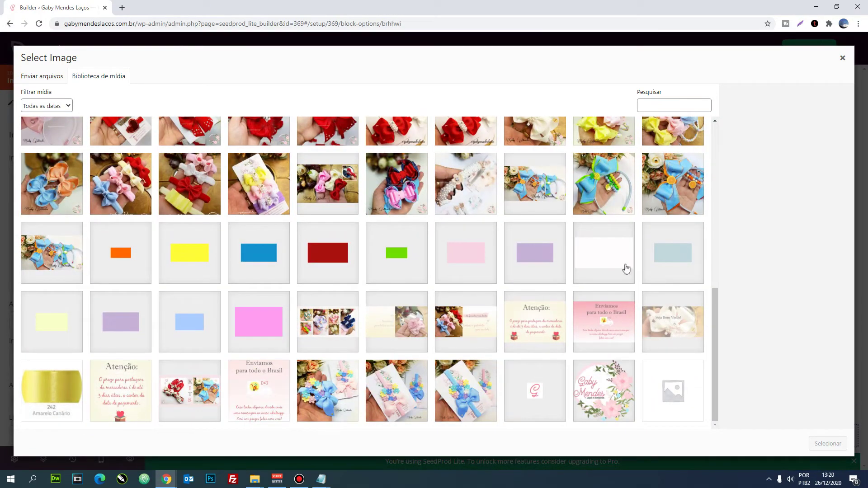
{"action": "left_click", "coordinate": [611, 395]}
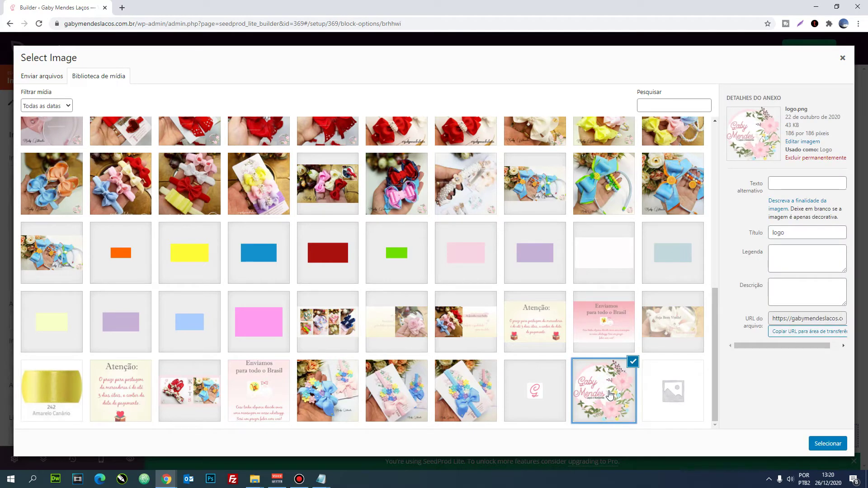
{"action": "left_click", "coordinate": [827, 443]}
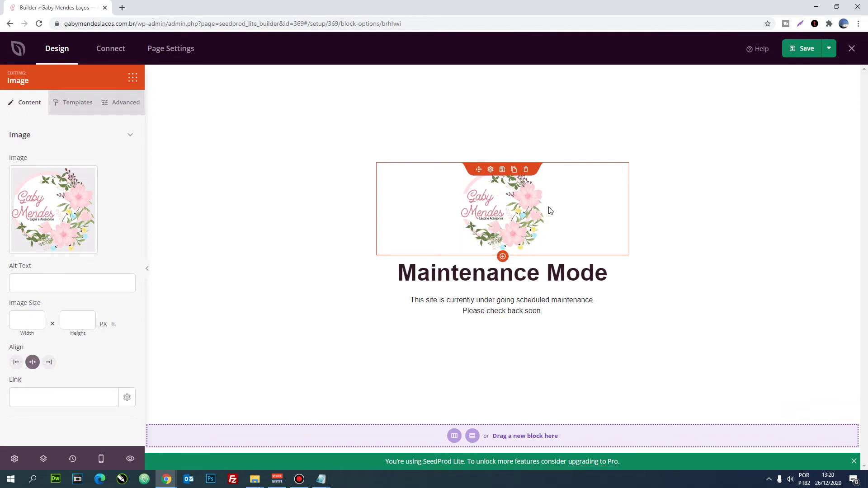
Step: Change the page headline text to "Site em manutenção"
{"action": "left_click", "coordinate": [480, 275]}
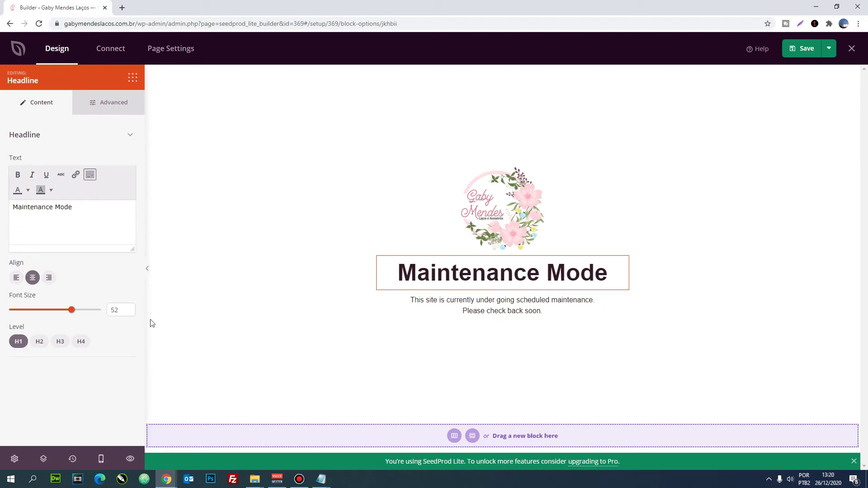
{"action": "triple_click", "coordinate": [86, 208]}
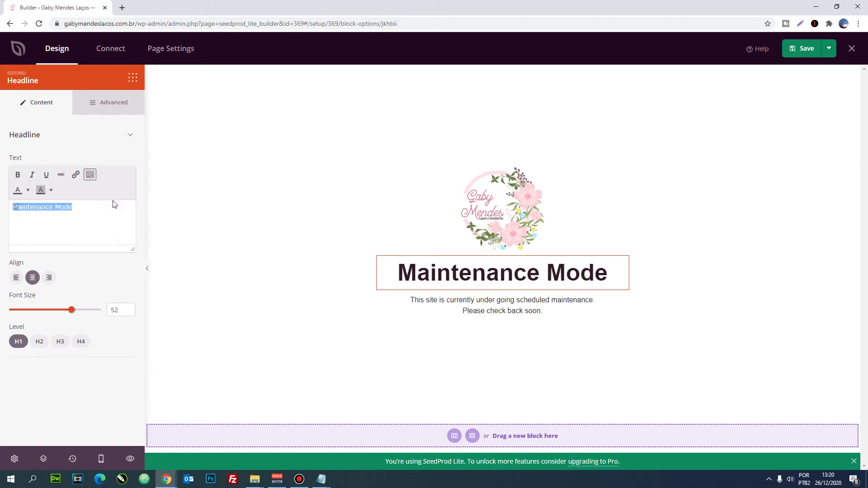
{"action": "type", "text": "Site em manutenção"}
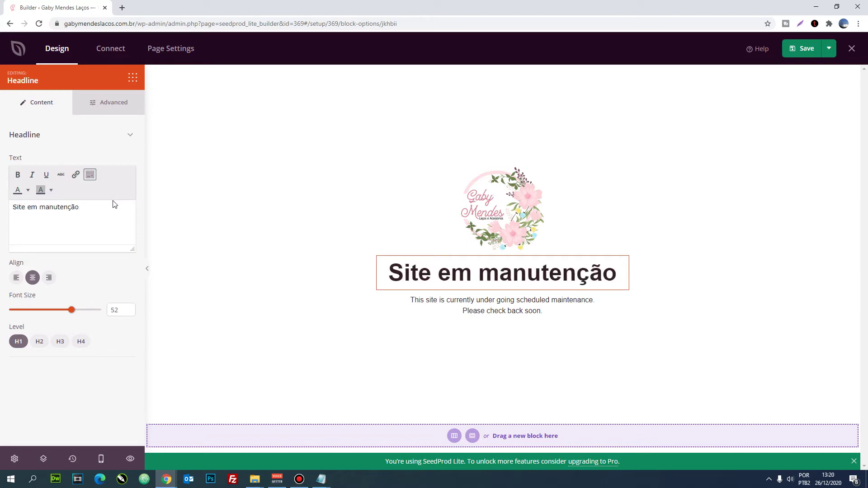
Step: Try the headline's left, centre and right alignments, set its font size to 36 and leave it centred
{"action": "left_click", "coordinate": [17, 278]}
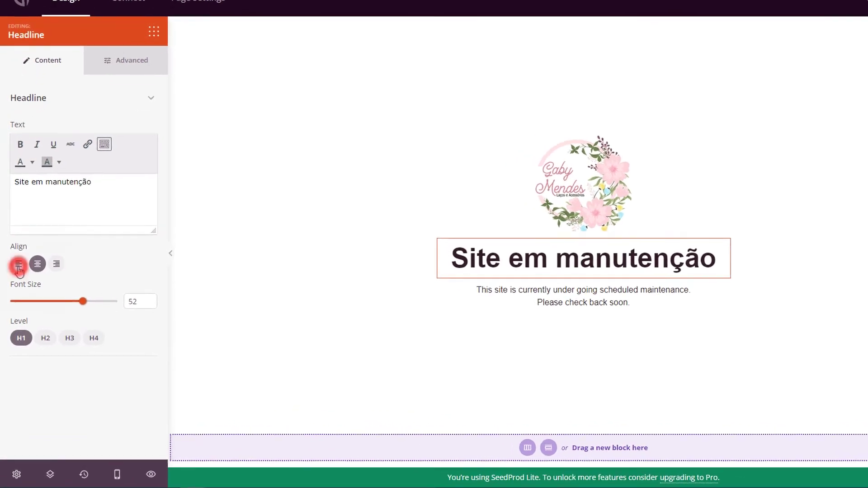
{"action": "left_click", "coordinate": [37, 263]}
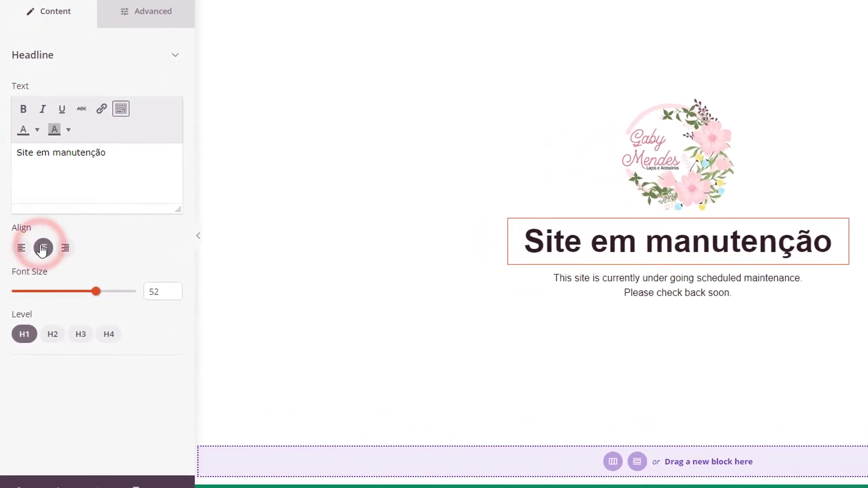
{"action": "left_click", "coordinate": [66, 249]}
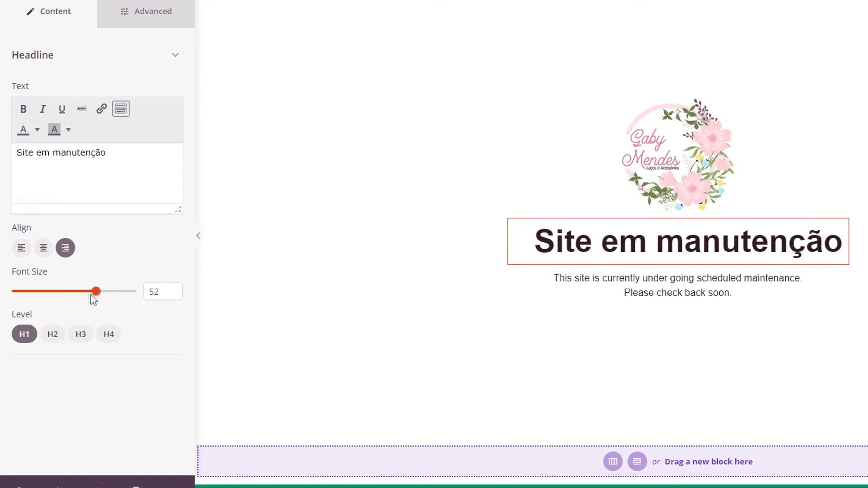
{"action": "left_click_drag", "start_coordinate": [97, 297], "coordinate": [62, 298]}
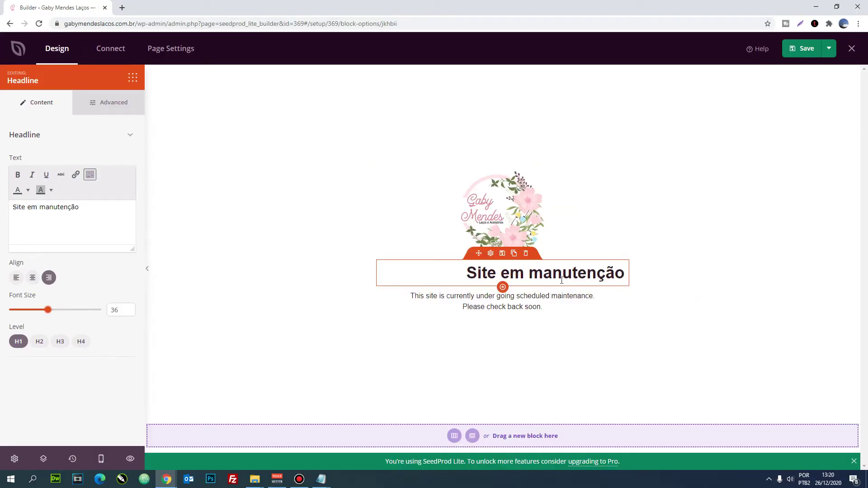
{"action": "left_click", "coordinate": [32, 278]}
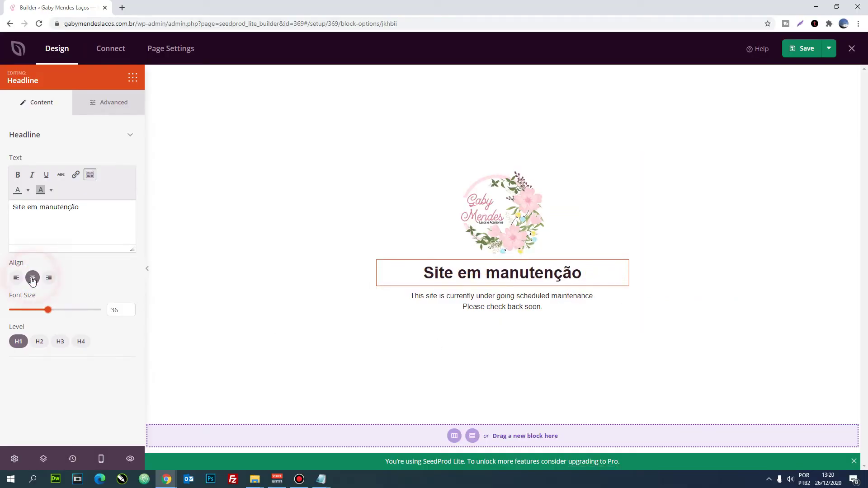
Step: Try the H2, H3 and H4 levels on the headline and set it to H2
{"action": "left_click", "coordinate": [39, 342]}
{"action": "left_click", "coordinate": [59, 341]}
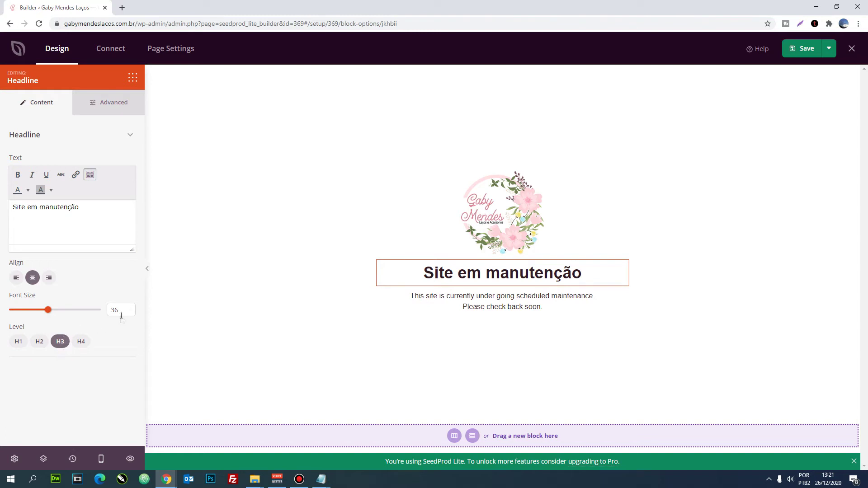
{"action": "left_click", "coordinate": [81, 342]}
{"action": "left_click", "coordinate": [60, 341]}
{"action": "left_click", "coordinate": [39, 343]}
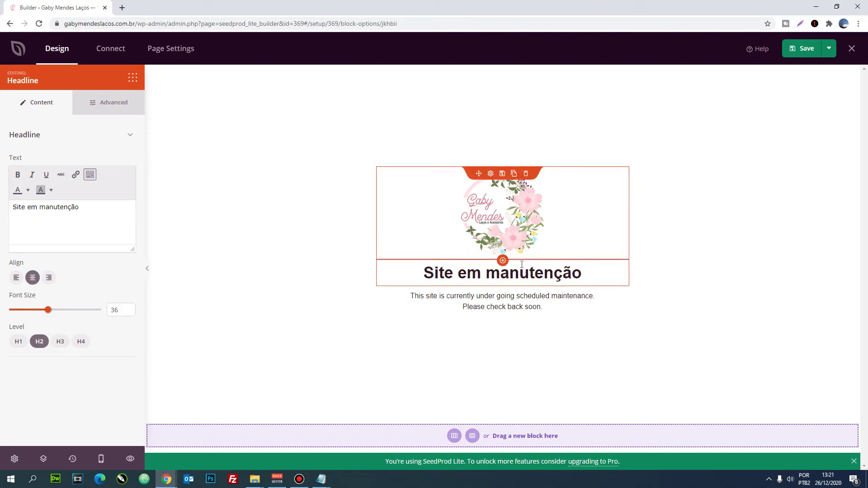
Step: Replace the message text below the headline with "Site voltará em alguns dias, obrigado."
{"action": "left_click", "coordinate": [524, 295]}
{"action": "left_click", "coordinate": [428, 297]}
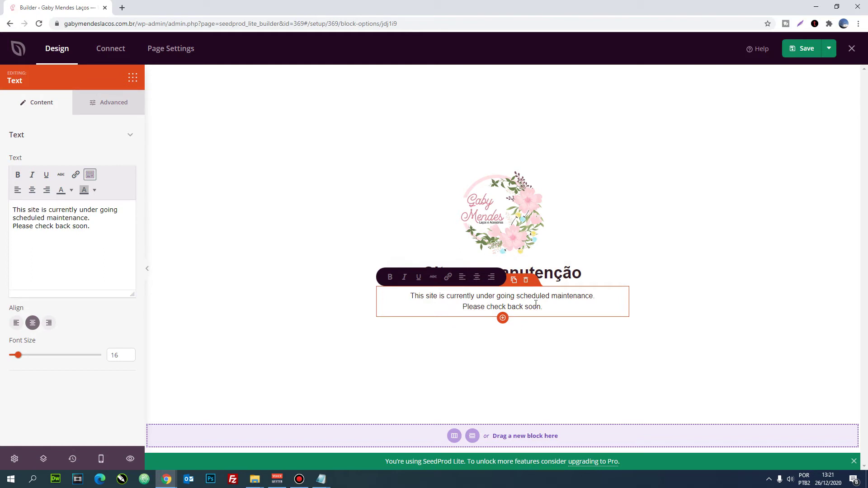
{"action": "left_click", "coordinate": [94, 228]}
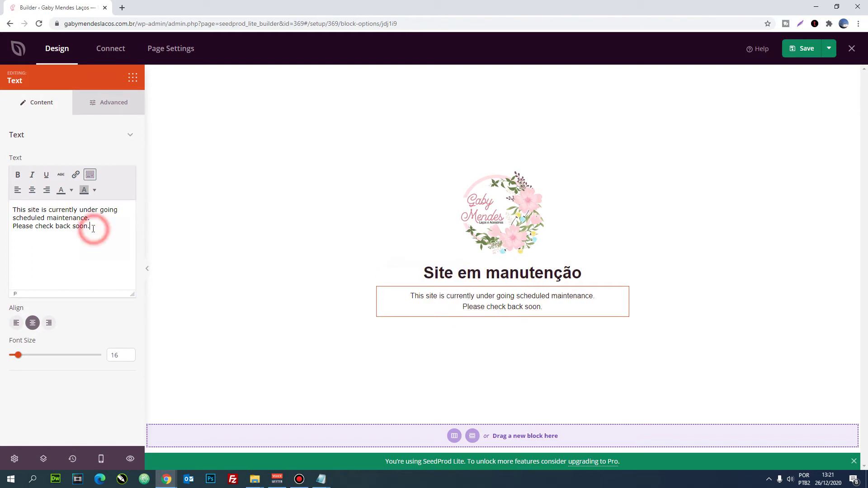
{"action": "left_click_drag", "start_coordinate": [94, 227], "coordinate": [10, 209]}
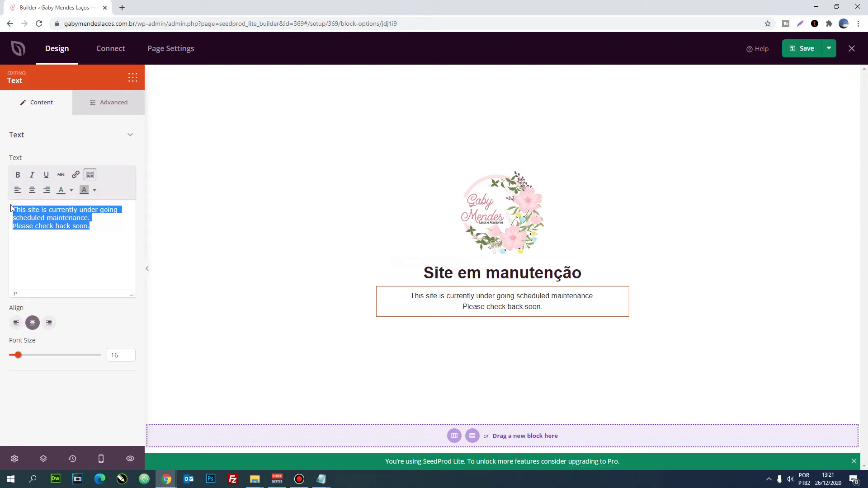
{"action": "type", "text": "Site"}
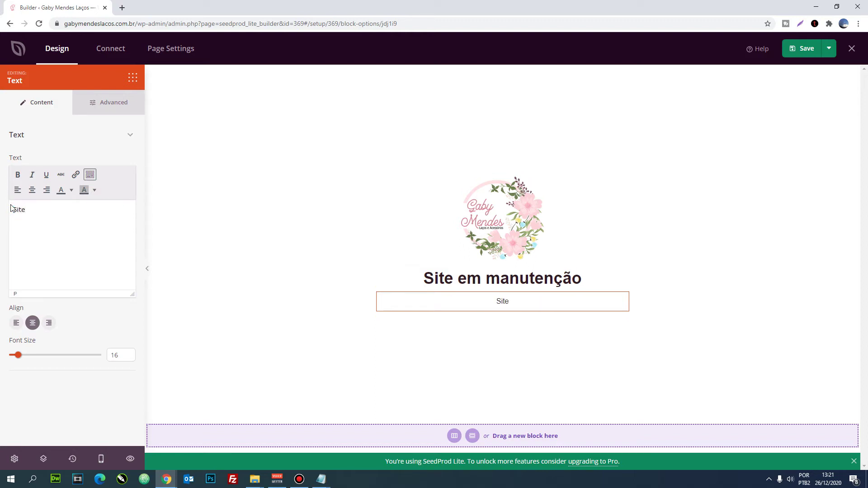
{"action": "type", "text": " voltará em alguns dias"}
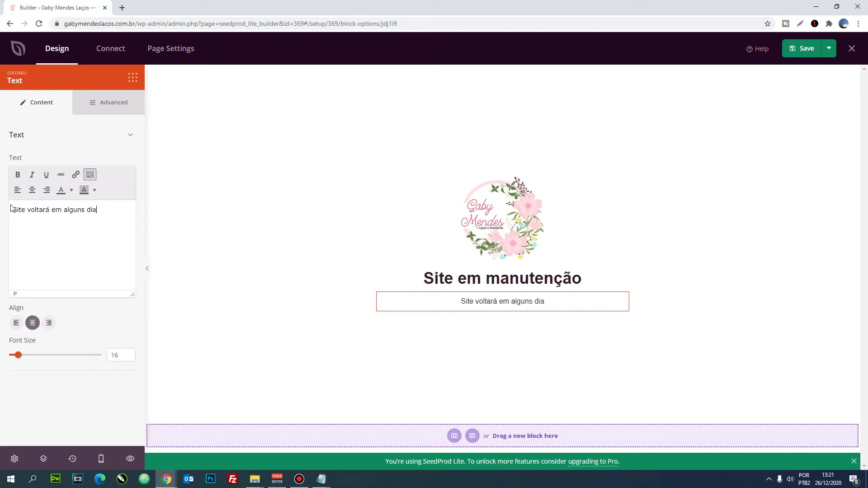
{"action": "type", "text": ", obrigado."}
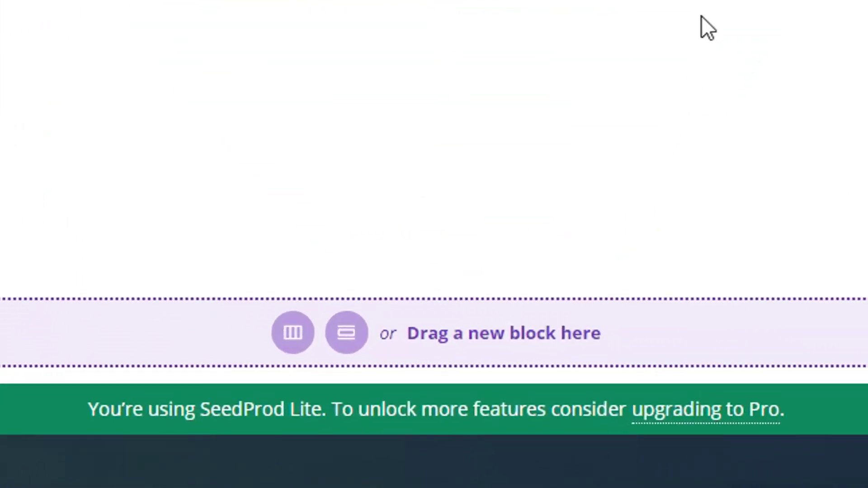
Step: Add a single-column section below the message and place a Text block in it
{"action": "left_click", "coordinate": [293, 333]}
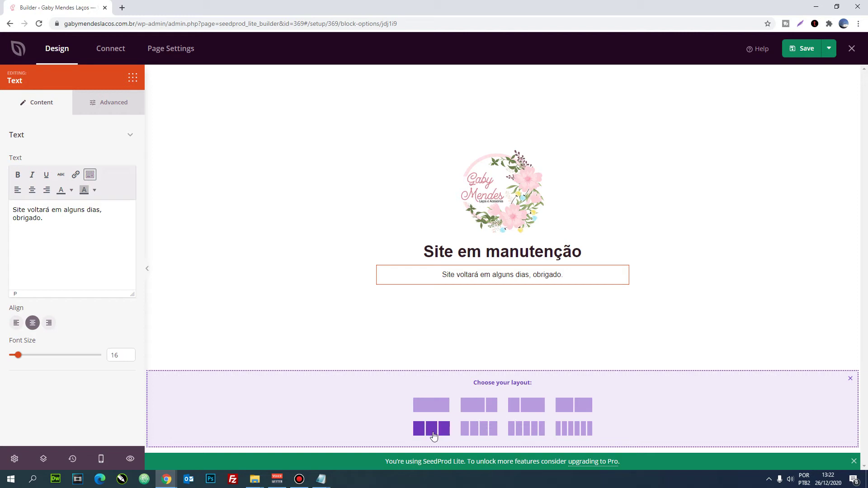
{"action": "left_click", "coordinate": [432, 408]}
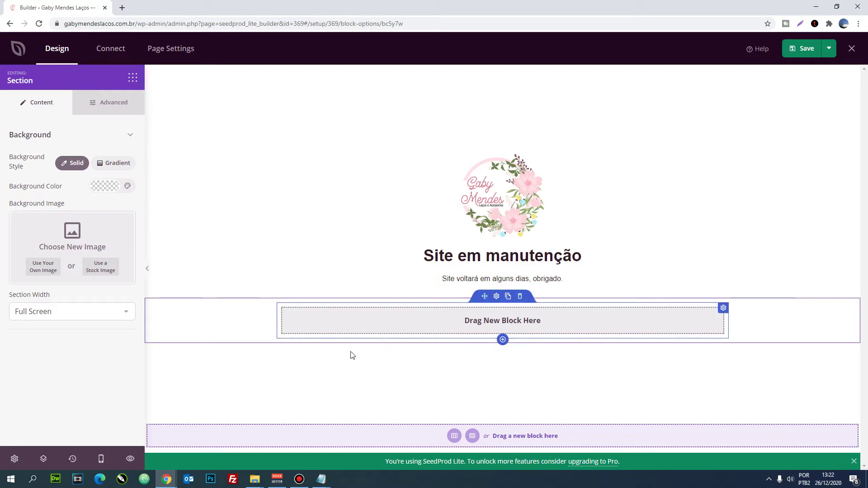
{"action": "left_click", "coordinate": [501, 320]}
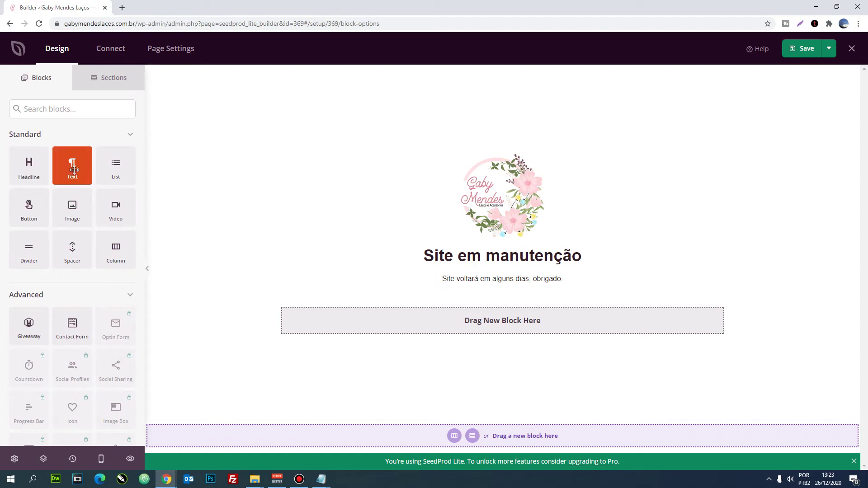
{"action": "left_click_drag", "start_coordinate": [75, 164], "coordinate": [503, 319]}
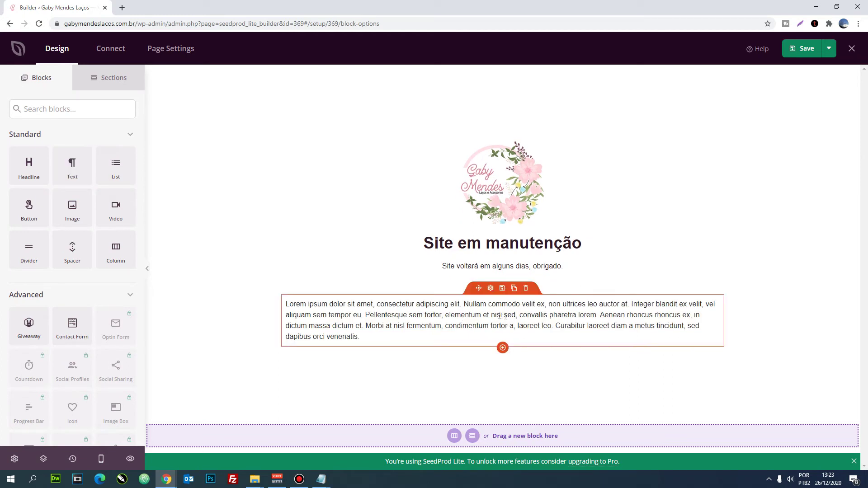
Step: Delete the row holding the placeholder Text block below the message
{"action": "left_click", "coordinate": [488, 315]}
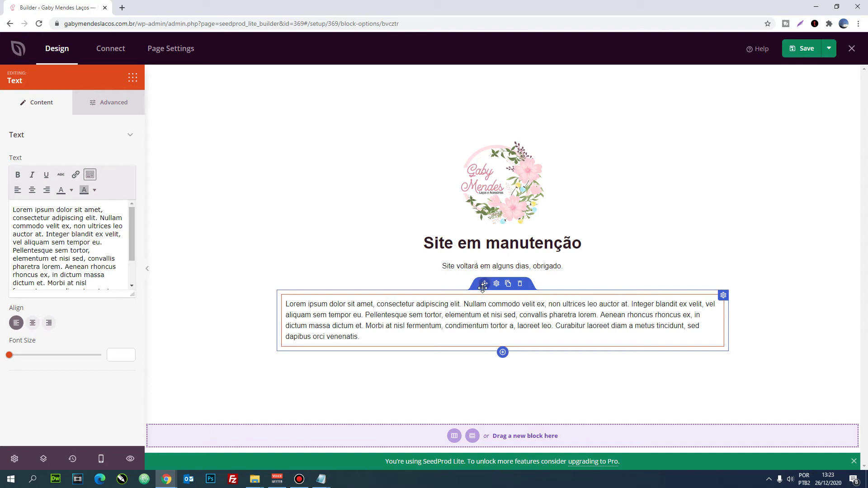
{"action": "left_click", "coordinate": [520, 284]}
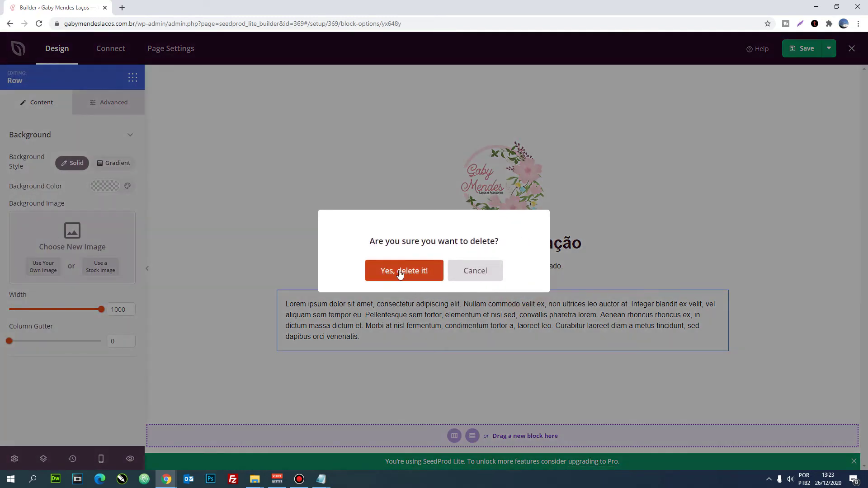
{"action": "left_click", "coordinate": [415, 272]}
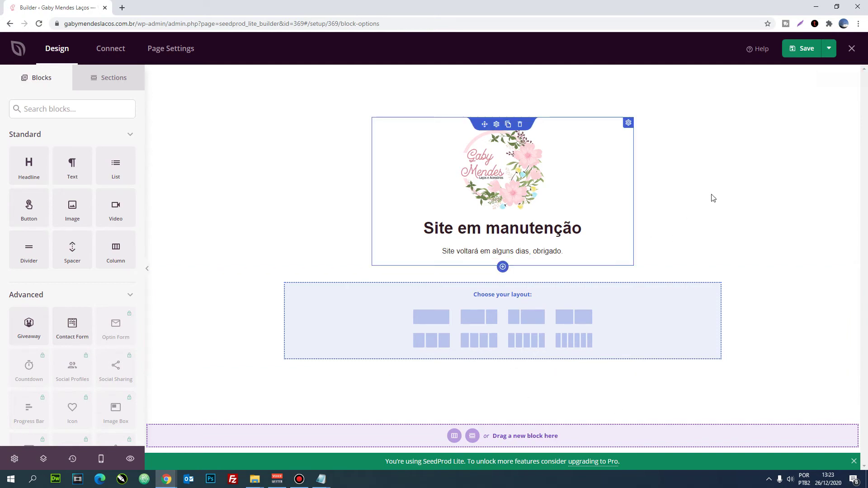
Step: Save the maintenance page and publish it
{"action": "left_click", "coordinate": [809, 53]}
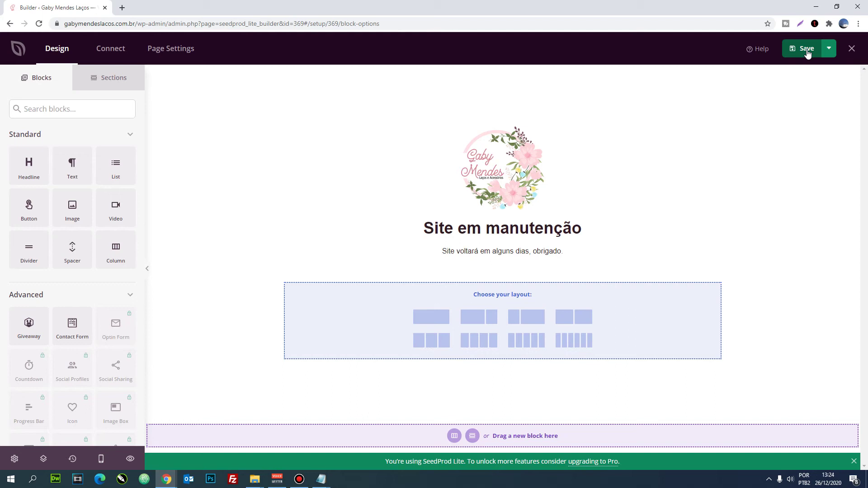
{"action": "left_click", "coordinate": [830, 52]}
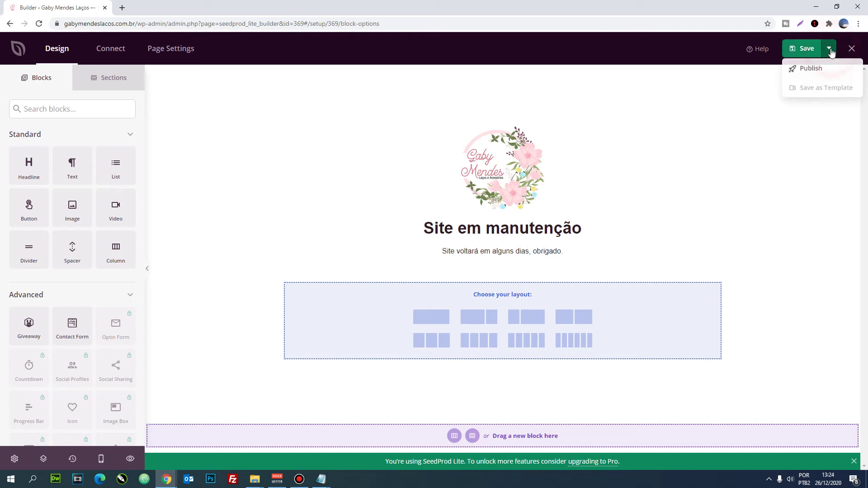
{"action": "left_click", "coordinate": [813, 69]}
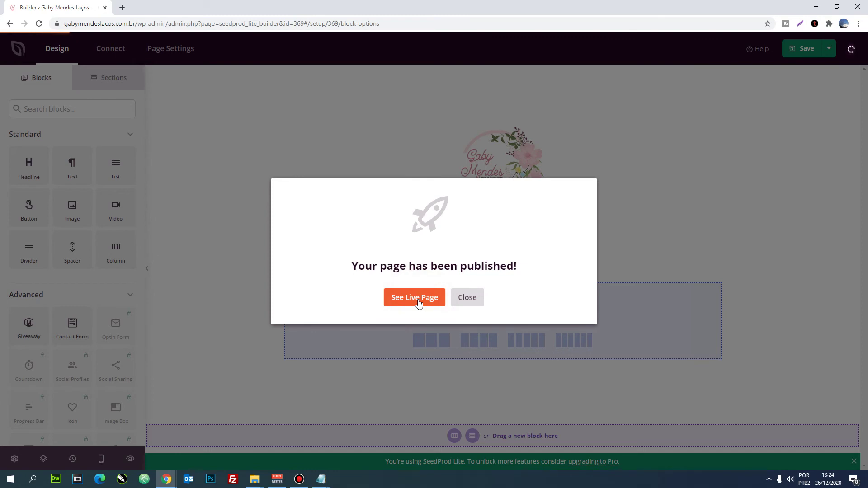
Step: Open the published live page, check the site's homepage in Firefox, and return to the builder in Chrome
{"action": "left_click", "coordinate": [420, 303]}
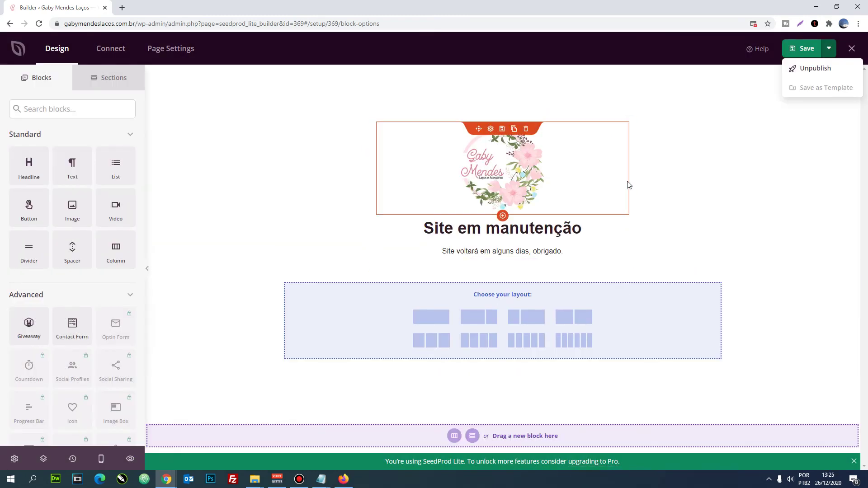
{"action": "left_click", "coordinate": [344, 479]}
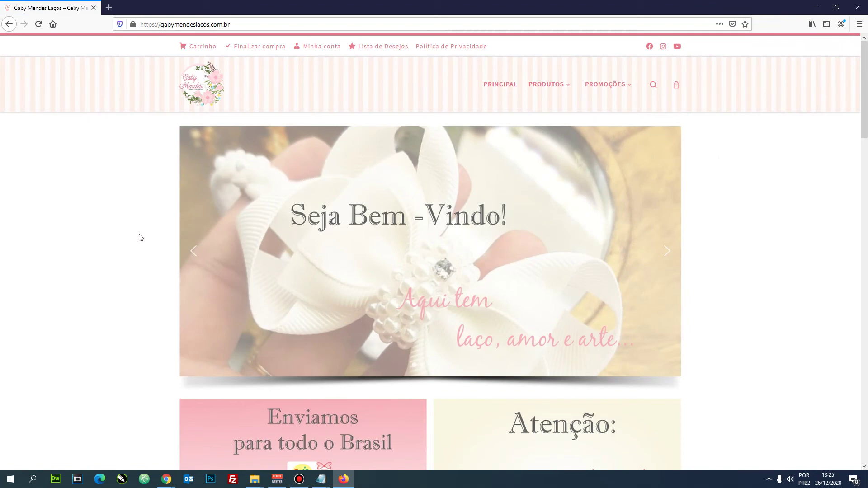
{"action": "left_click", "coordinate": [166, 479]}
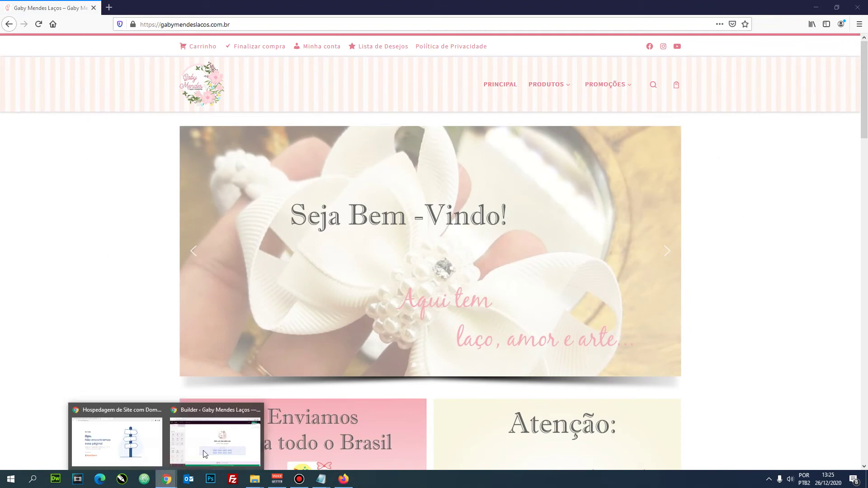
{"action": "left_click", "coordinate": [216, 434]}
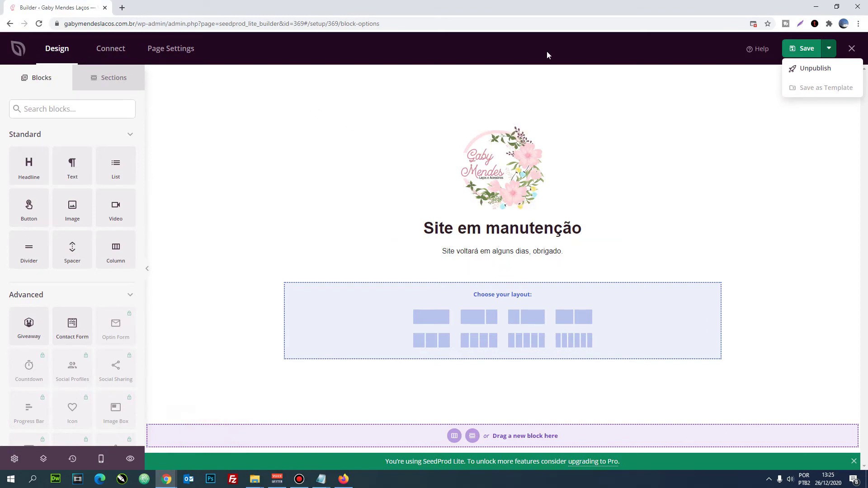
Step: Close the page builder and activate Maintenance Mode on the SeedProd Pages screen
{"action": "left_click", "coordinate": [852, 49]}
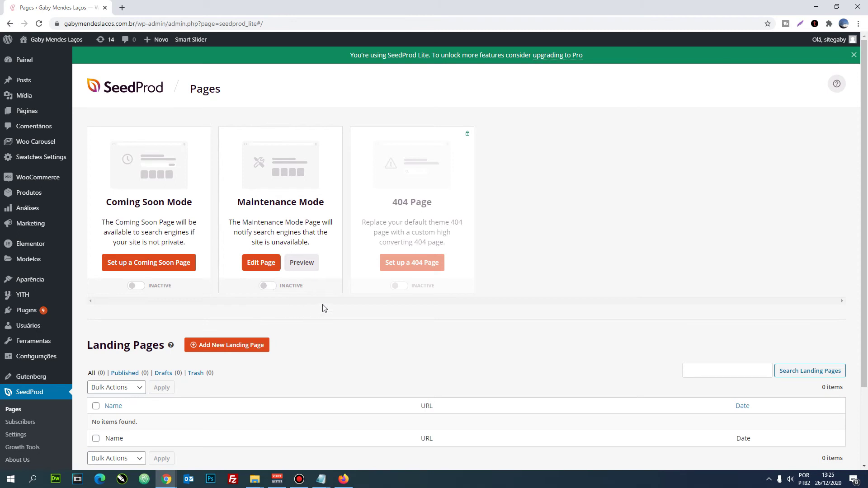
{"action": "left_click", "coordinate": [270, 288]}
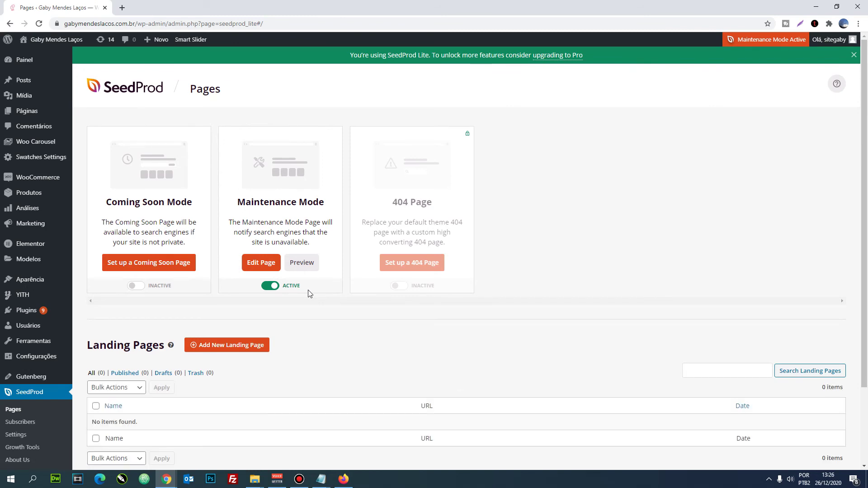
Step: Switch to Firefox and reload the site's homepage to check what visitors see with Maintenance Mode active
{"action": "left_click", "coordinate": [343, 478]}
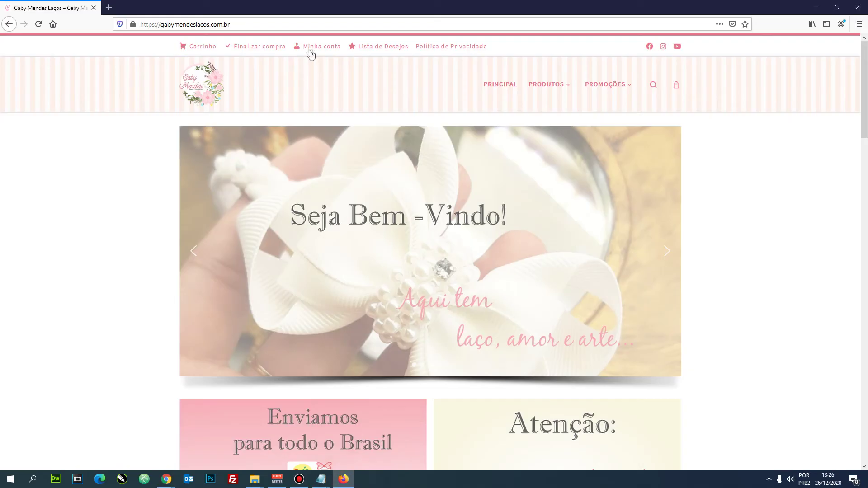
{"action": "left_click", "coordinate": [297, 22]}
{"action": "key", "text": "Return"}
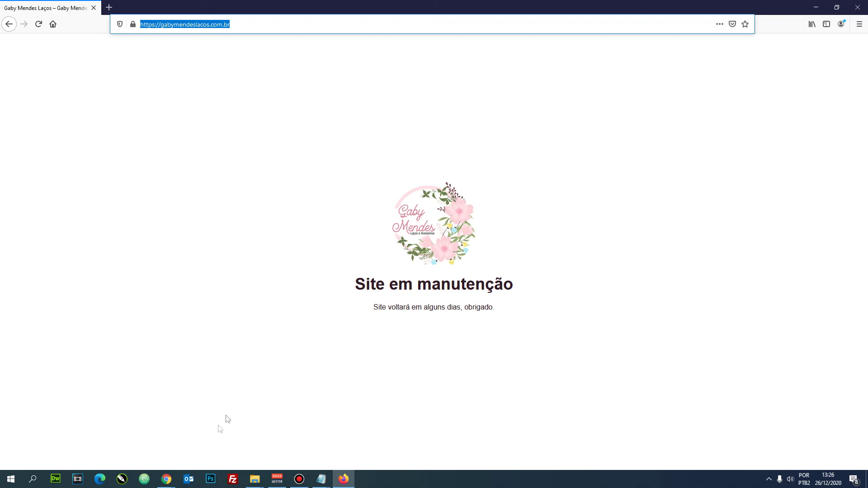
Step: Return to the SeedProd Pages screen in Chrome, deactivate Maintenance Mode, and reload the site's homepage in Firefox
{"action": "left_click", "coordinate": [166, 479]}
{"action": "left_click", "coordinate": [205, 444]}
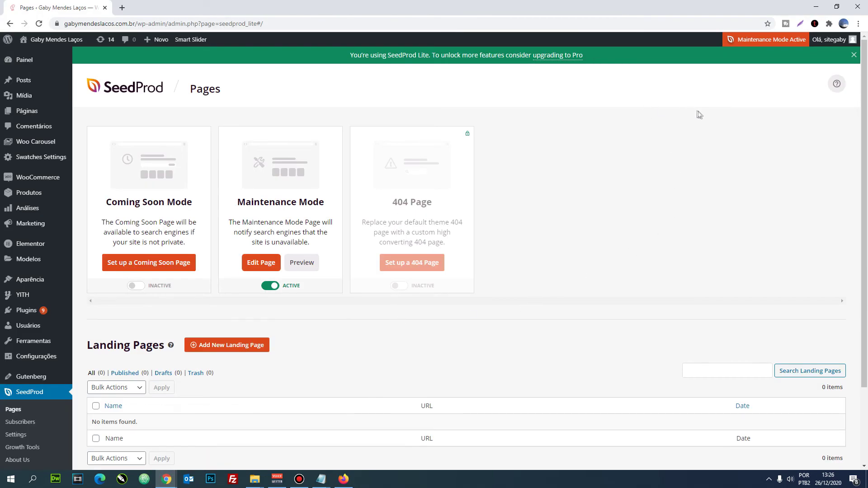
{"action": "left_click", "coordinate": [273, 286]}
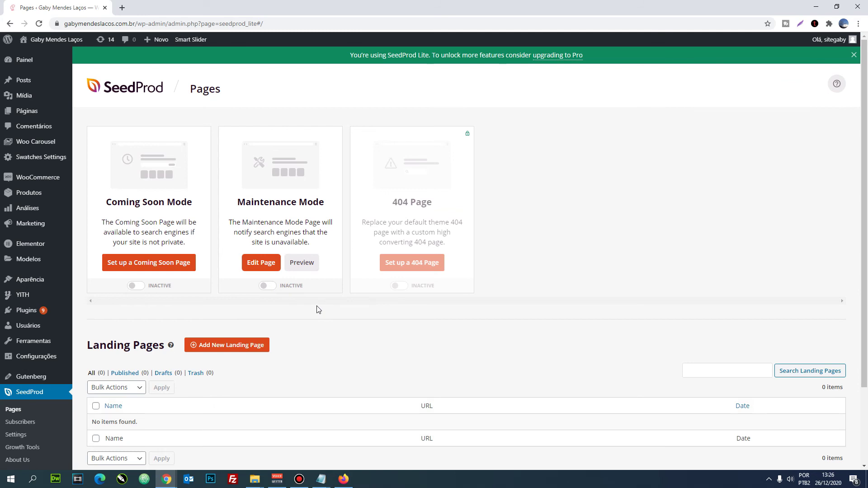
{"action": "left_click", "coordinate": [343, 479]}
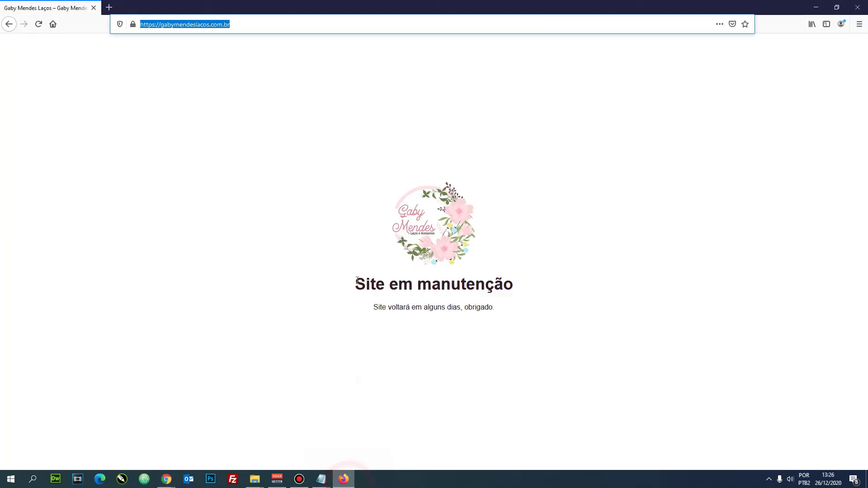
{"action": "key", "text": "F5"}
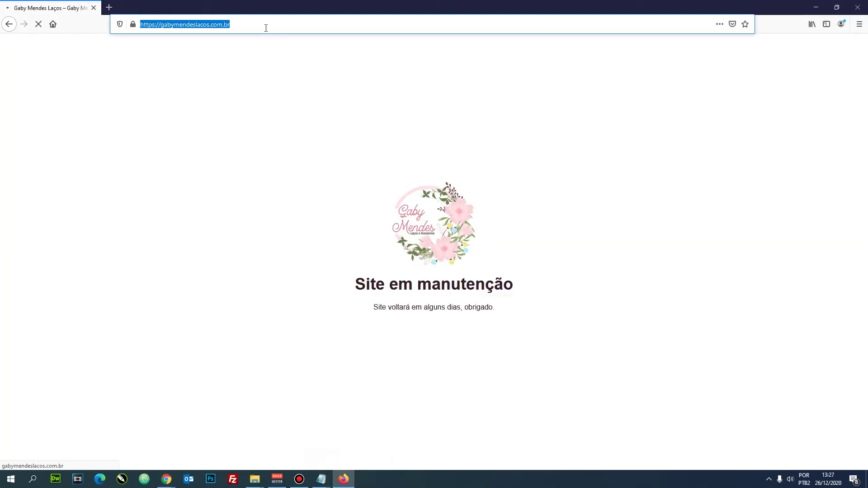